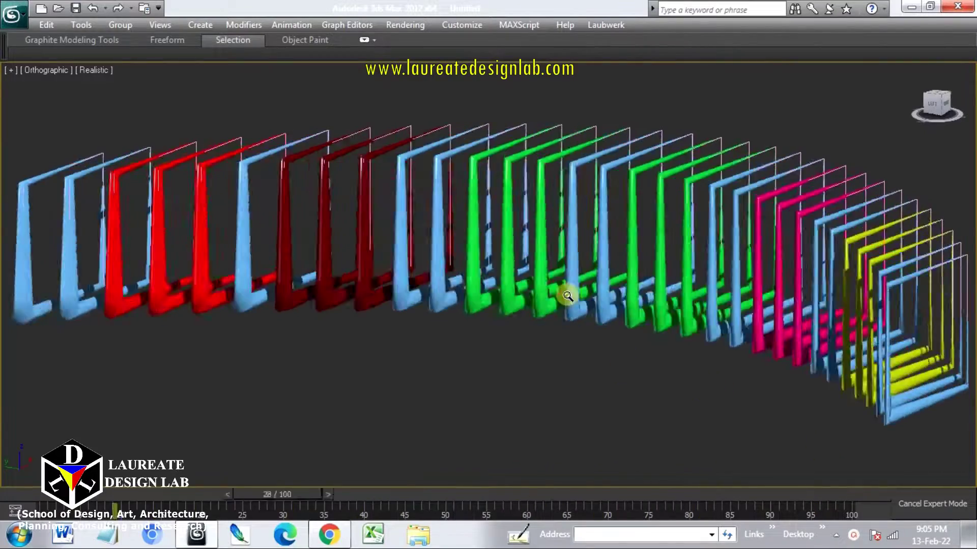
Examine the curved row of coloured animated frames from several sides in an orthographic view.
middle_click_drag(563, 290, 514, 216, "alt")
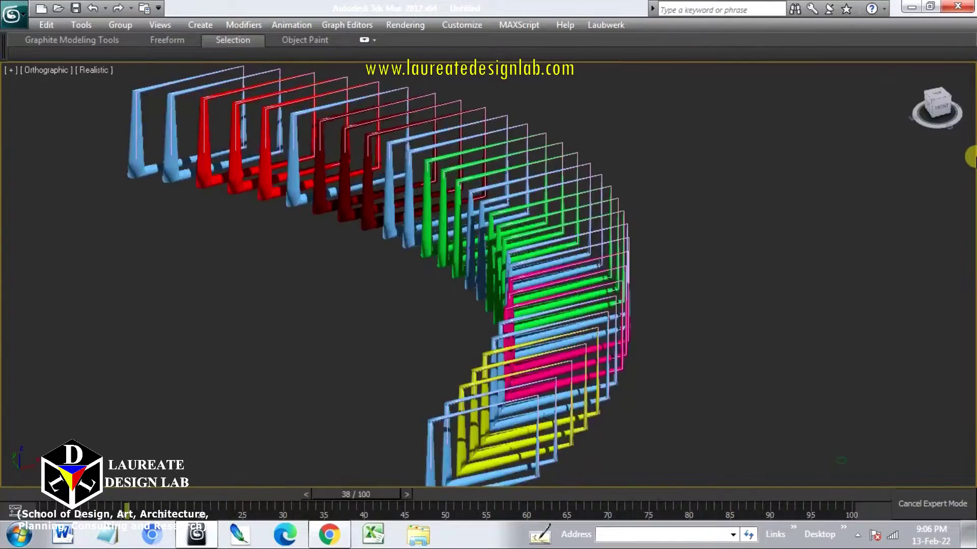
middle_click_drag(600, 275, 656, 305, "alt")
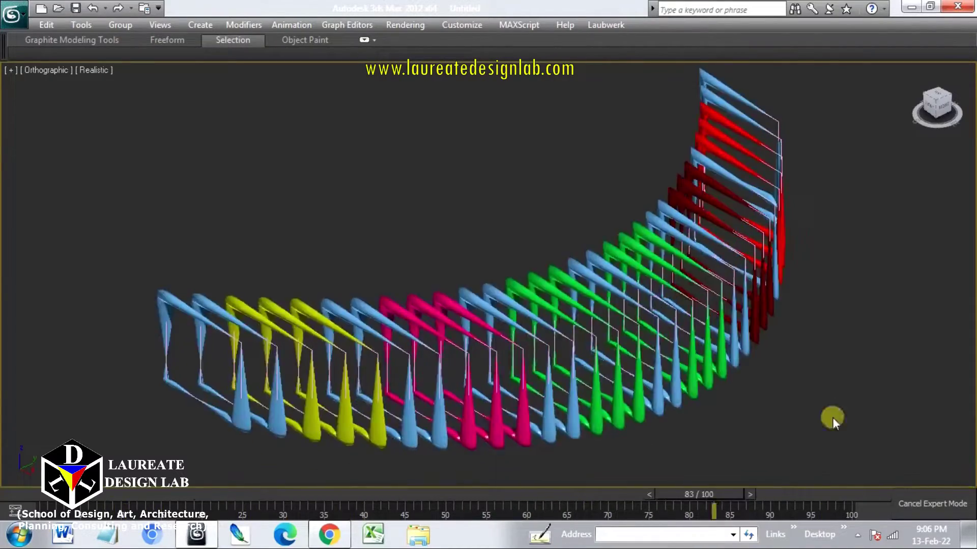
middle_click_drag(595, 290, 639, 297)
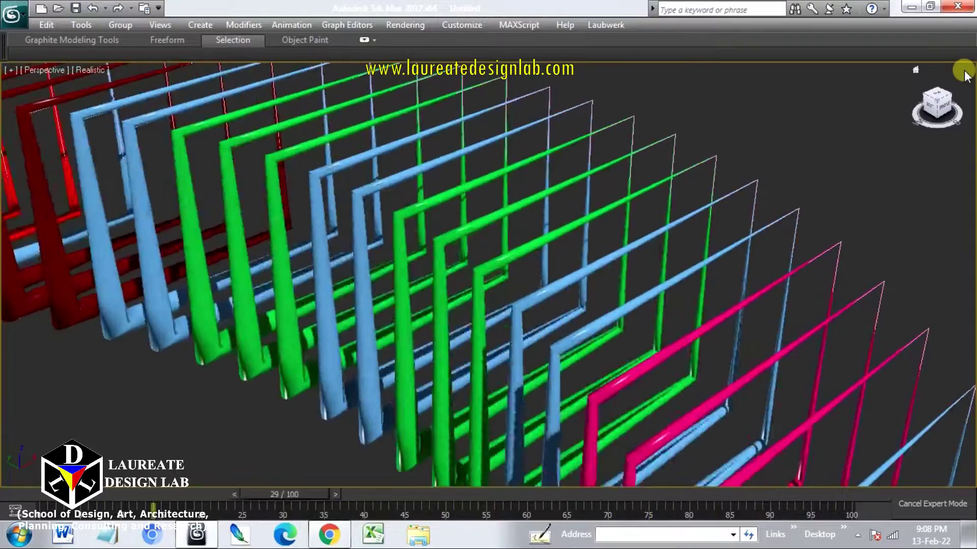
key("u")
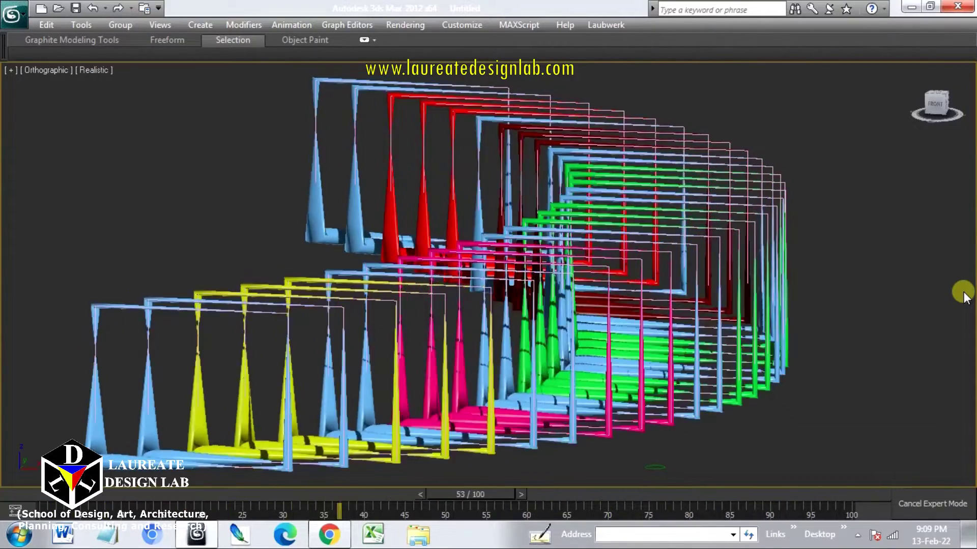
middle_click_drag(607, 333, 971, 455, "alt")
scroll(655, 321, "up", 3)
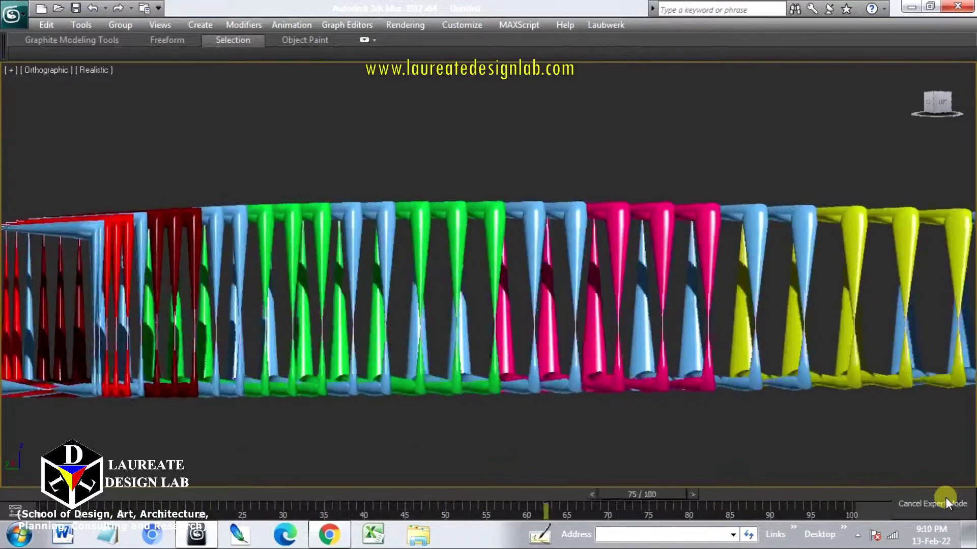
middle_click_drag(956, 458, 969, 383, "alt")
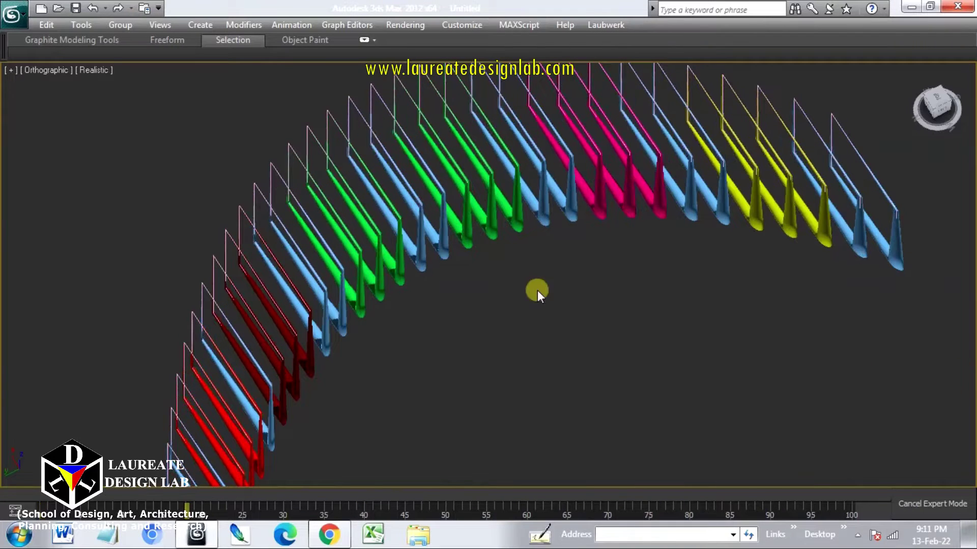
Examine the changing thickness of the green, blue and pink frames up close and across the whole arc during playback.
scroll(513, 203, "up", 4)
scroll(552, 295, "up", 3)
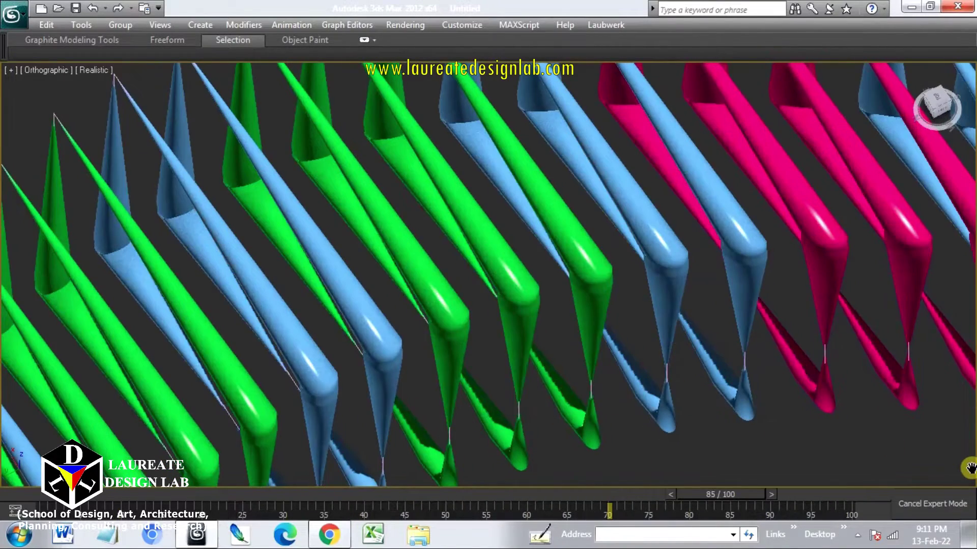
scroll(553, 306, "down", 5)
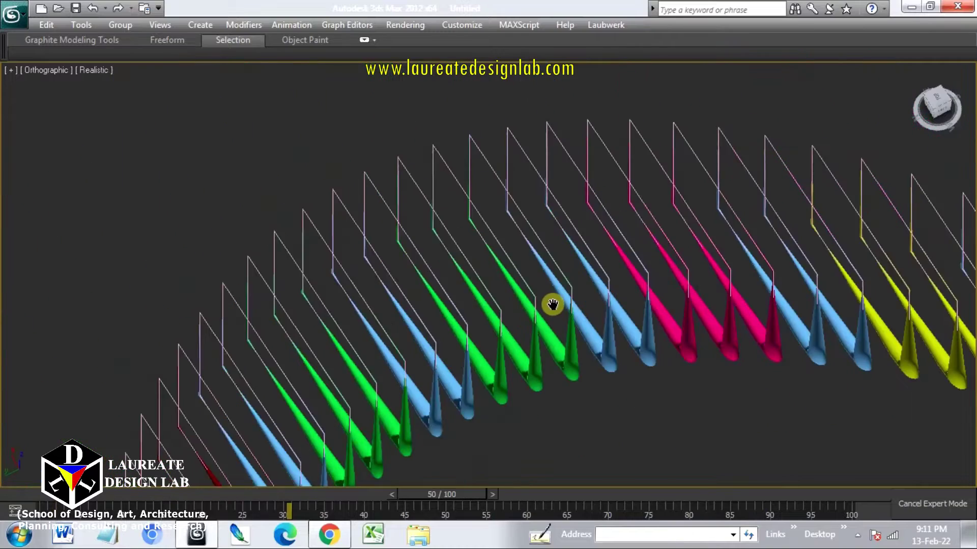
scroll(573, 253, "up", 3)
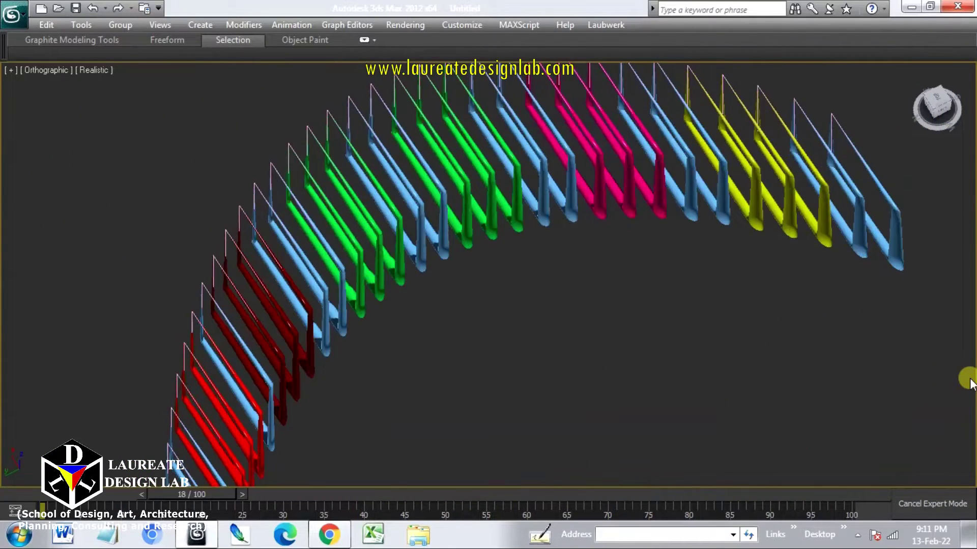
scroll(514, 201, "up", 8)
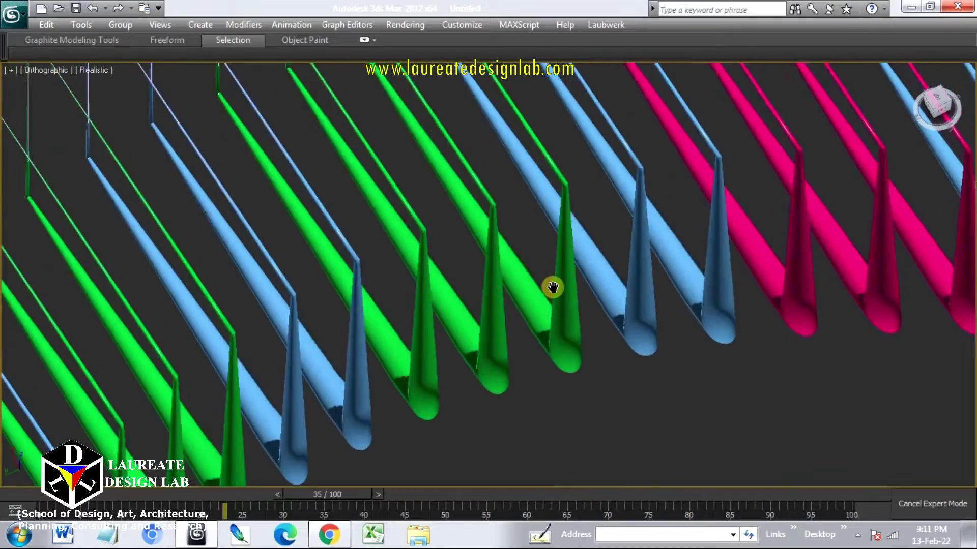
middle_click_drag(554, 285, 549, 344)
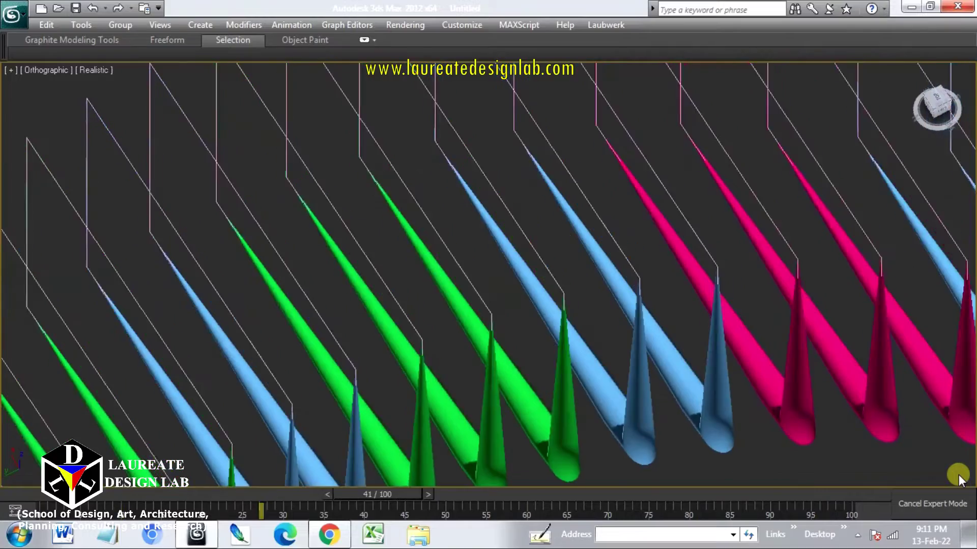
scroll(958, 474, "down", 10)
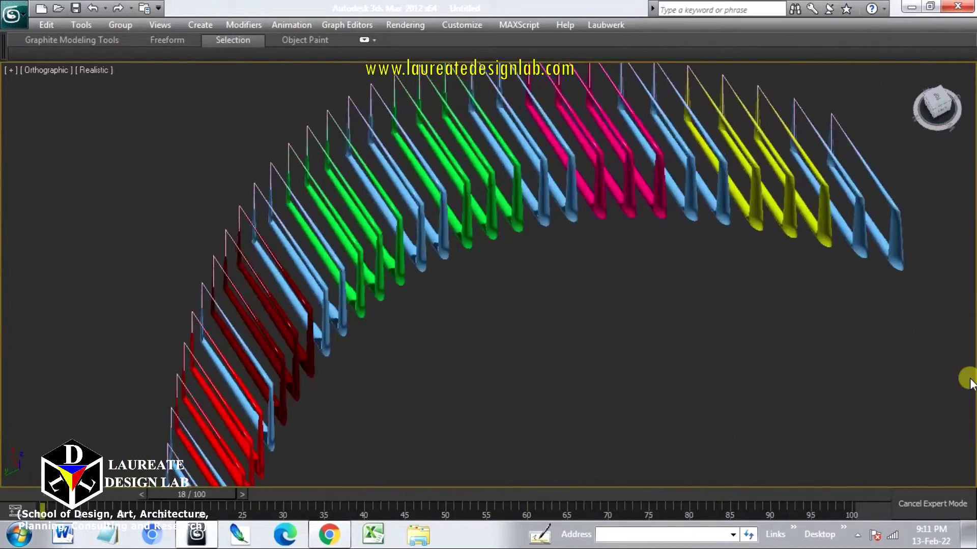
scroll(553, 296, "up", 10)
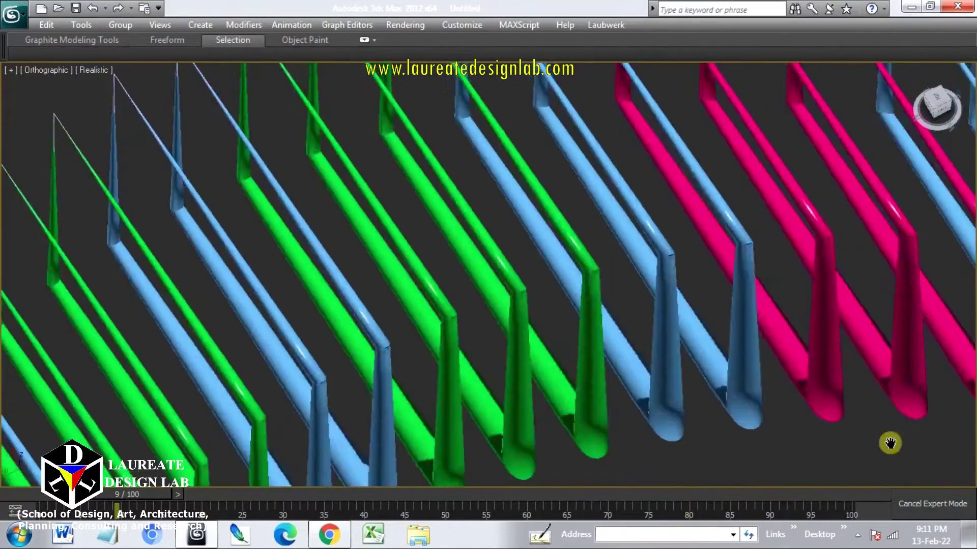
scroll(969, 468, "down", 10)
scroll(553, 306, "up", 10)
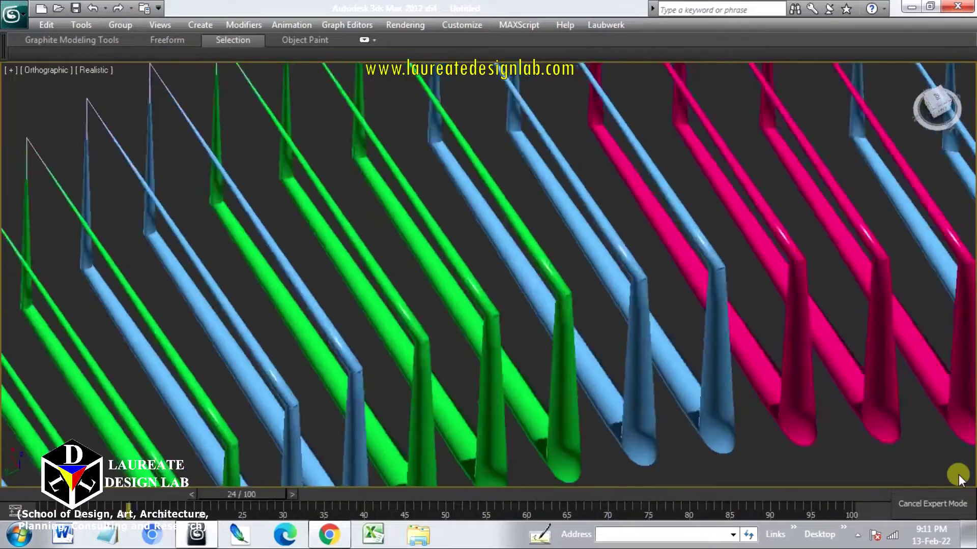
scroll(969, 382, "down", 10)
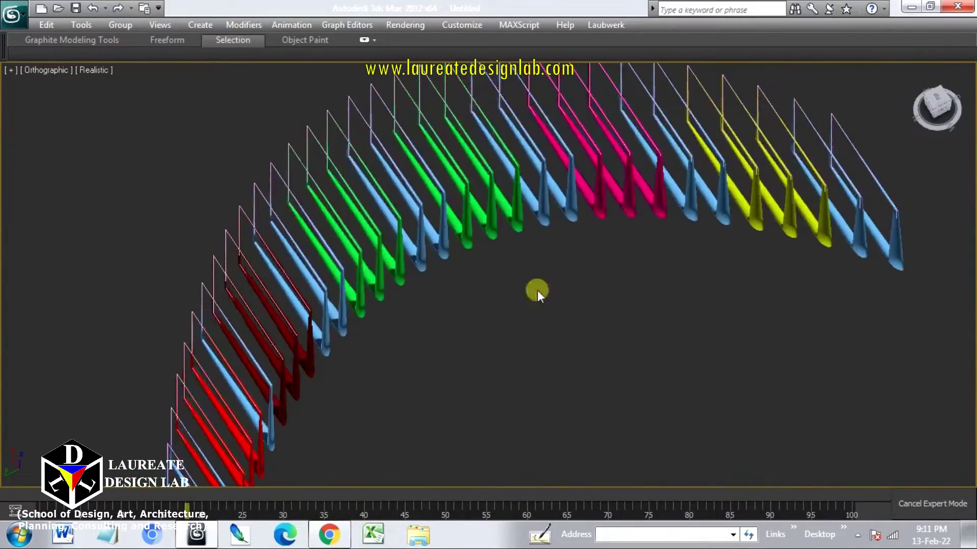
scroll(539, 293, "up", 10)
scroll(553, 304, "down", 4)
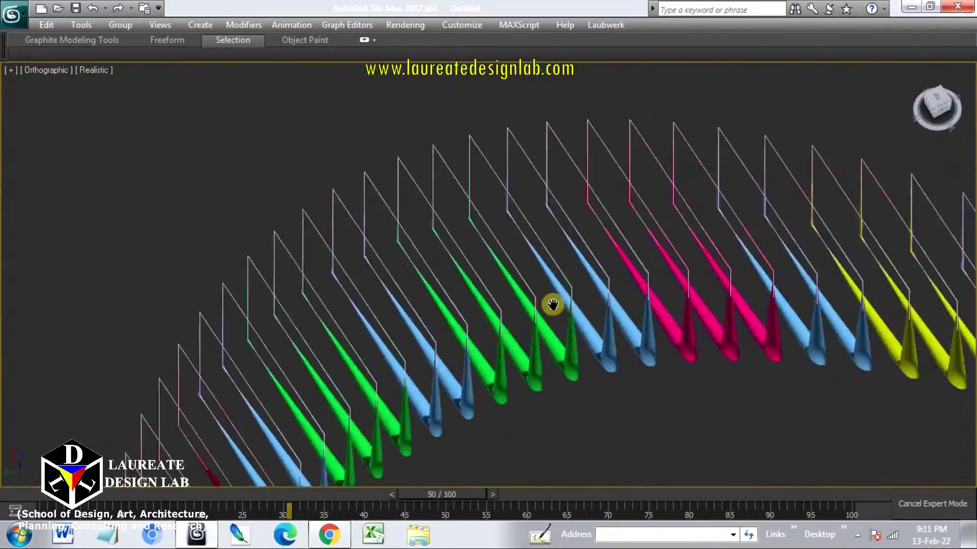
scroll(553, 304, "up", 4)
scroll(969, 383, "down", 10)
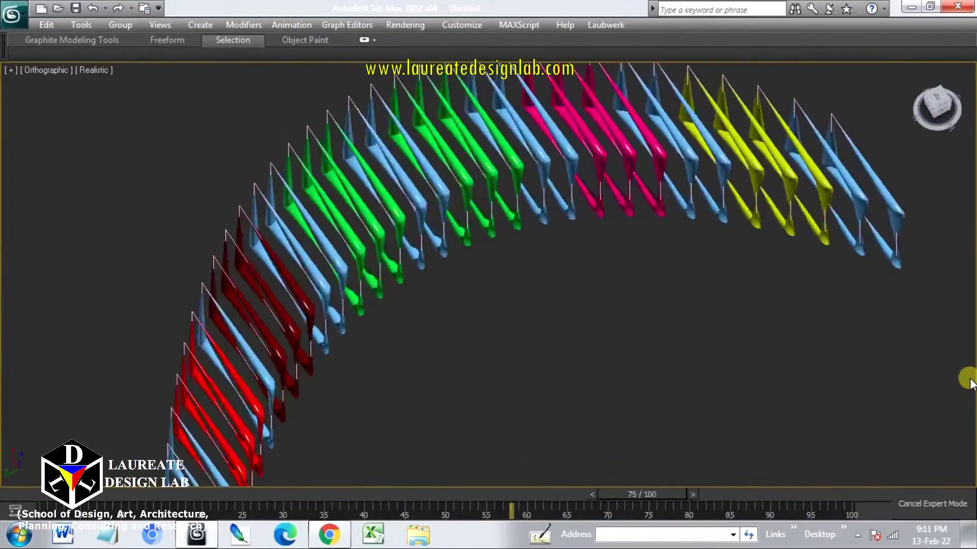
scroll(551, 287, "up", 8)
scroll(555, 310, "down", 6)
scroll(556, 307, "up", 6)
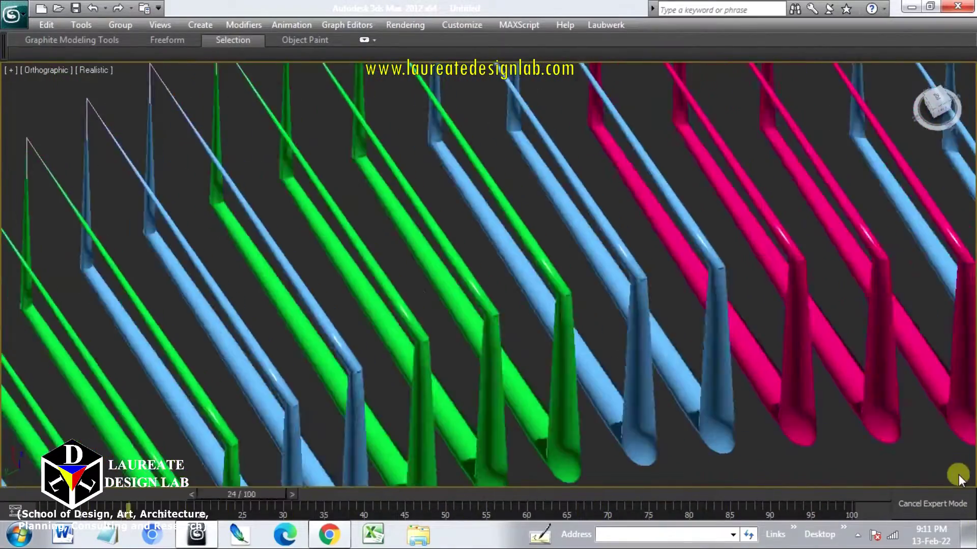
scroll(969, 381, "down", 8)
scroll(531, 289, "up", 8)
middle_click_drag(952, 394, 946, 472)
scroll(970, 377, "down", 8)
scroll(553, 287, "up", 8)
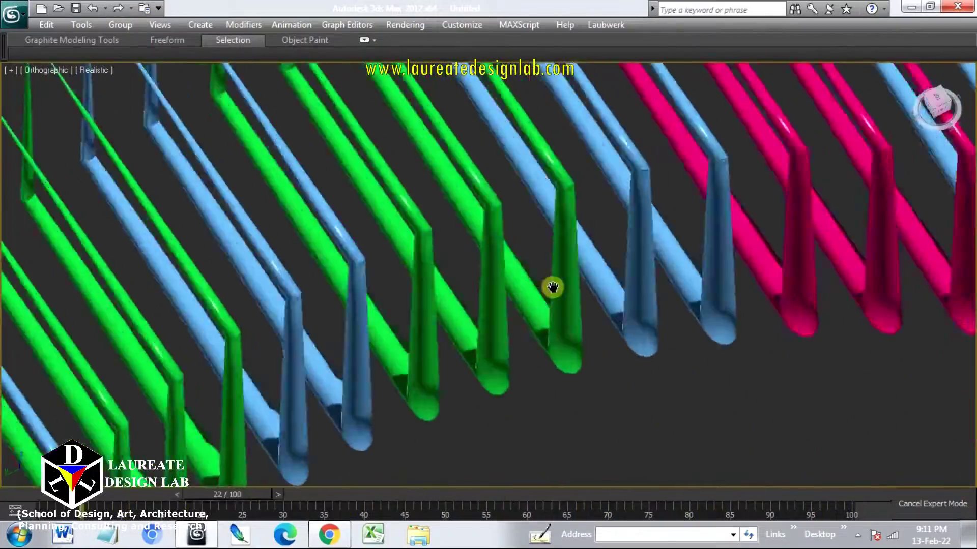
middle_click_drag(553, 288, 520, 352)
scroll(960, 475, "down", 6)
middle_click_drag(959, 475, 971, 384)
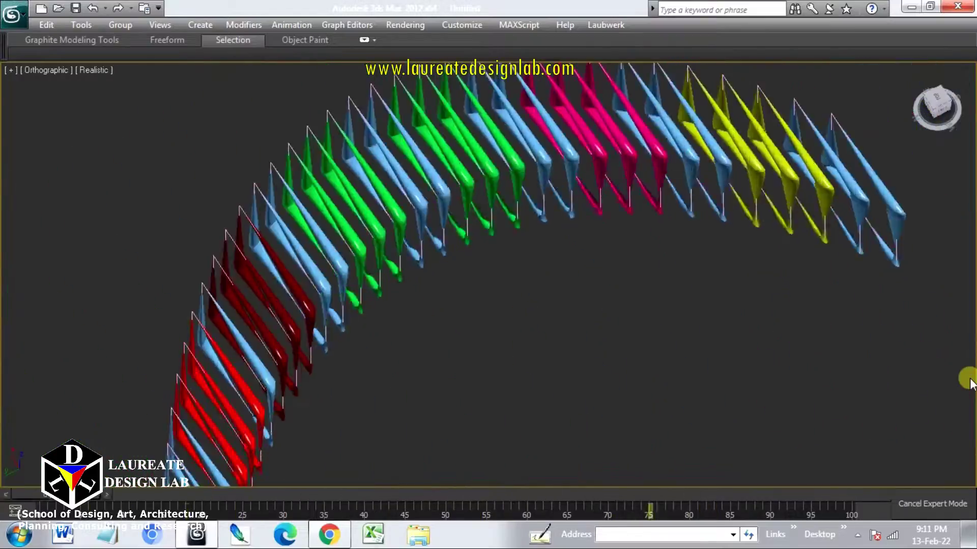